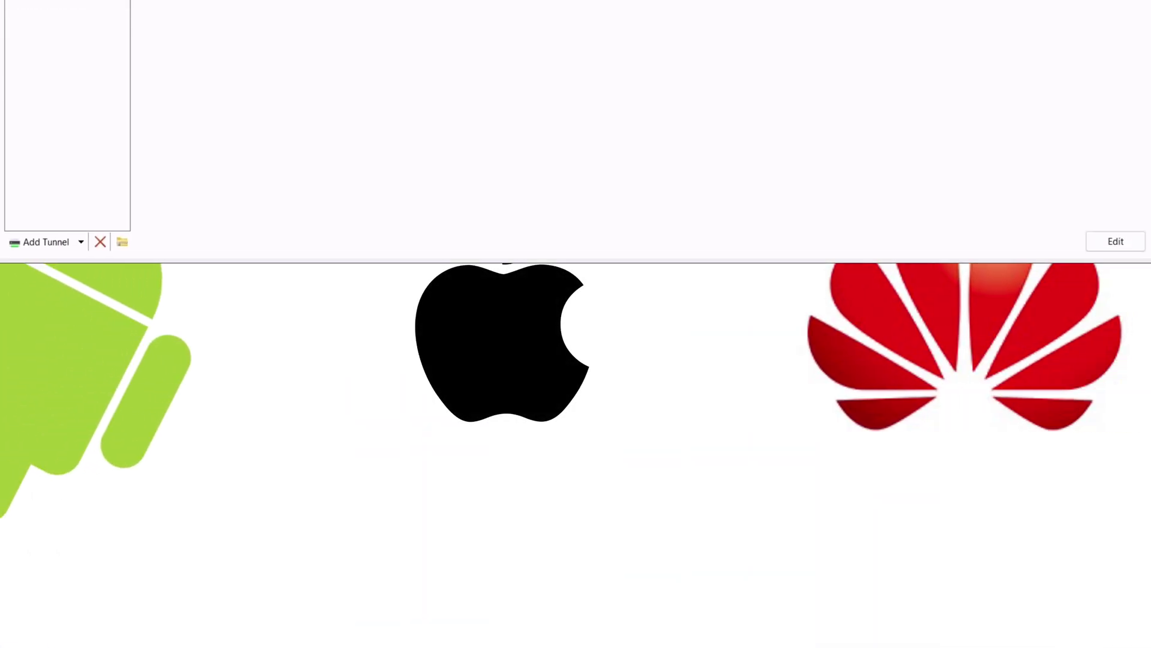
Step: Activate the WireGuard tunnel to Japan and wait until its status shows Active
left_click(235, 171)
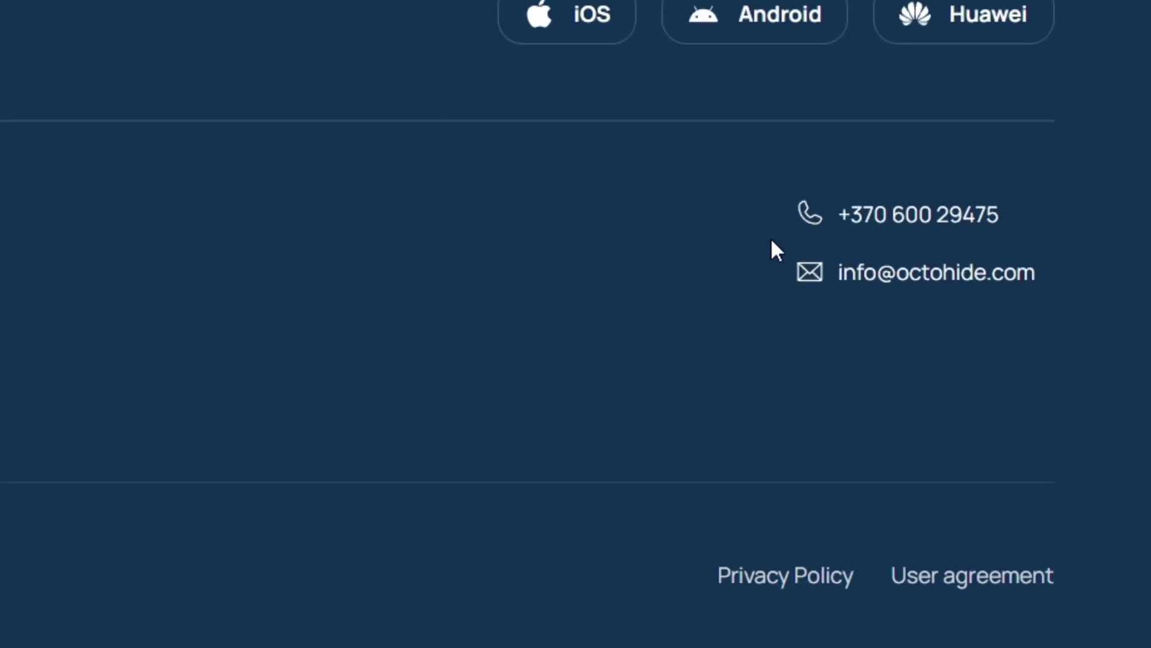
Step: Open Octohide's privacy policy, find 'no log' and highlight the no-browsing-logs paragraph
left_click(772, 580)
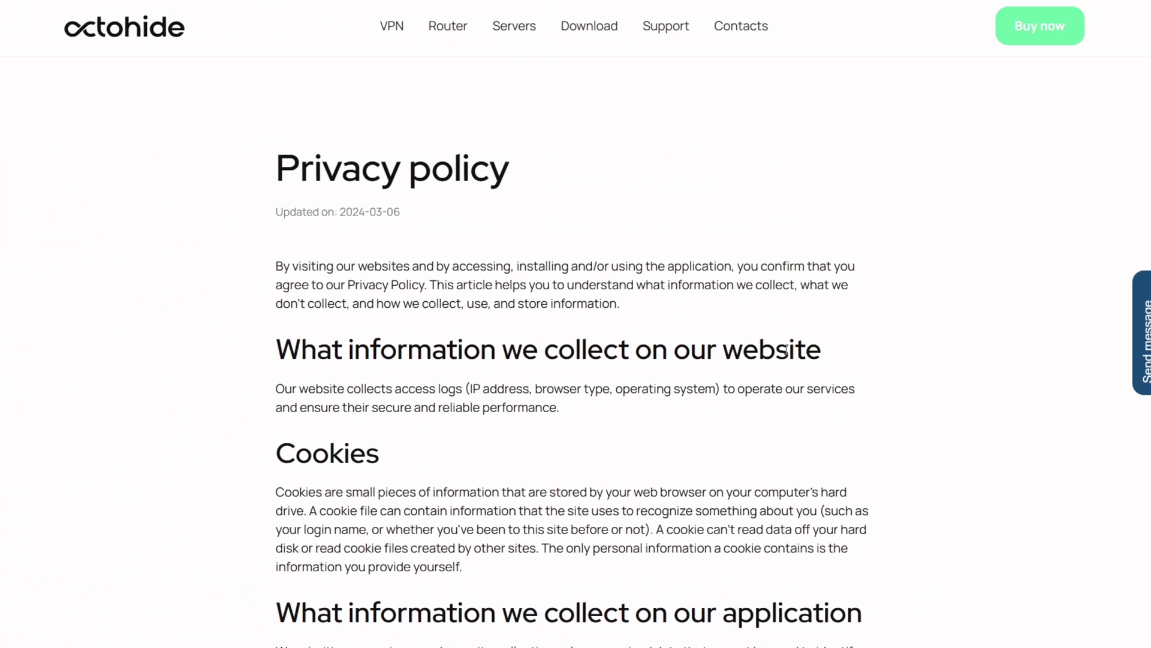
key("Return")
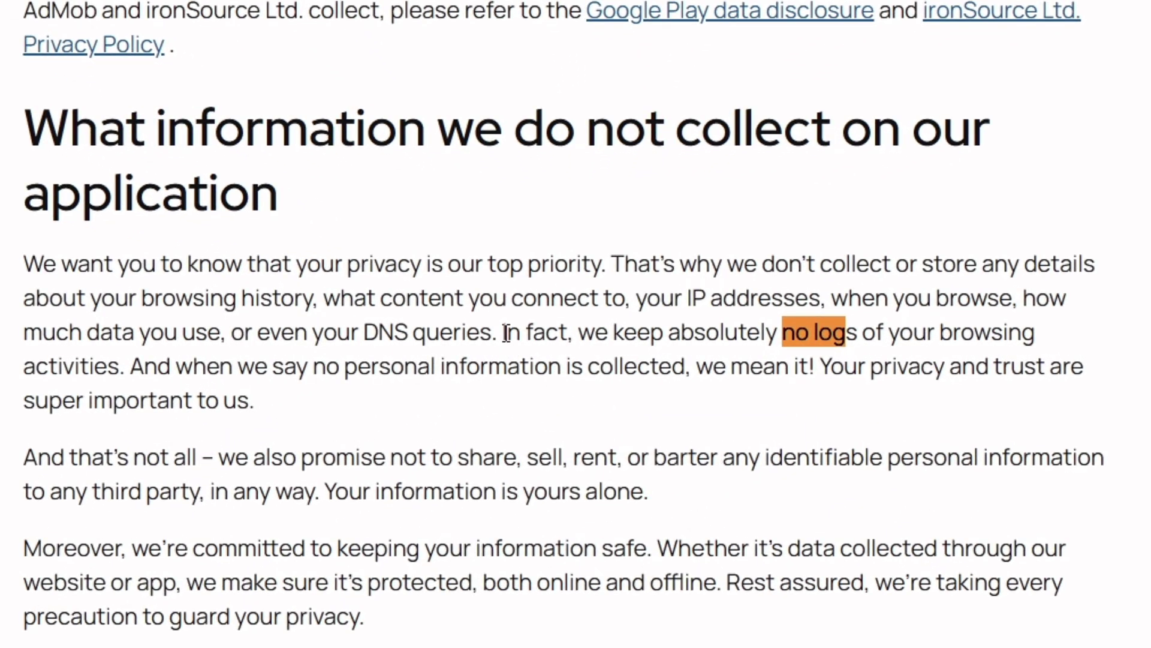
left_click_drag(603, 350, 611, 408)
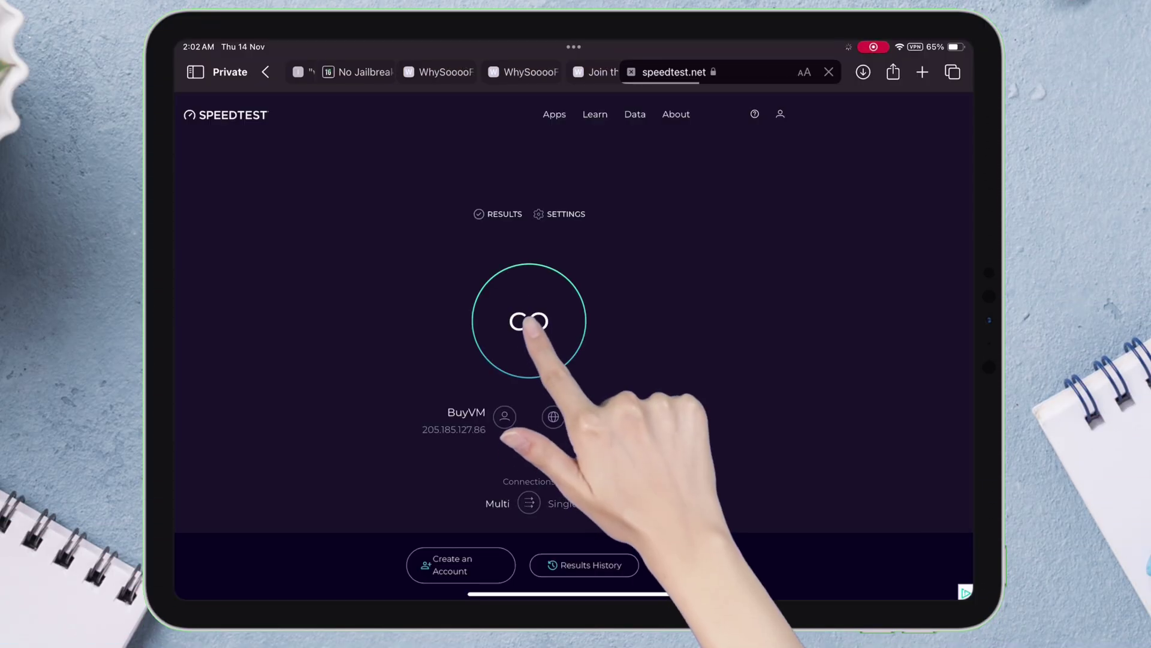
Step: Start a speed test on speedtest.net with the GO button
left_click(529, 323)
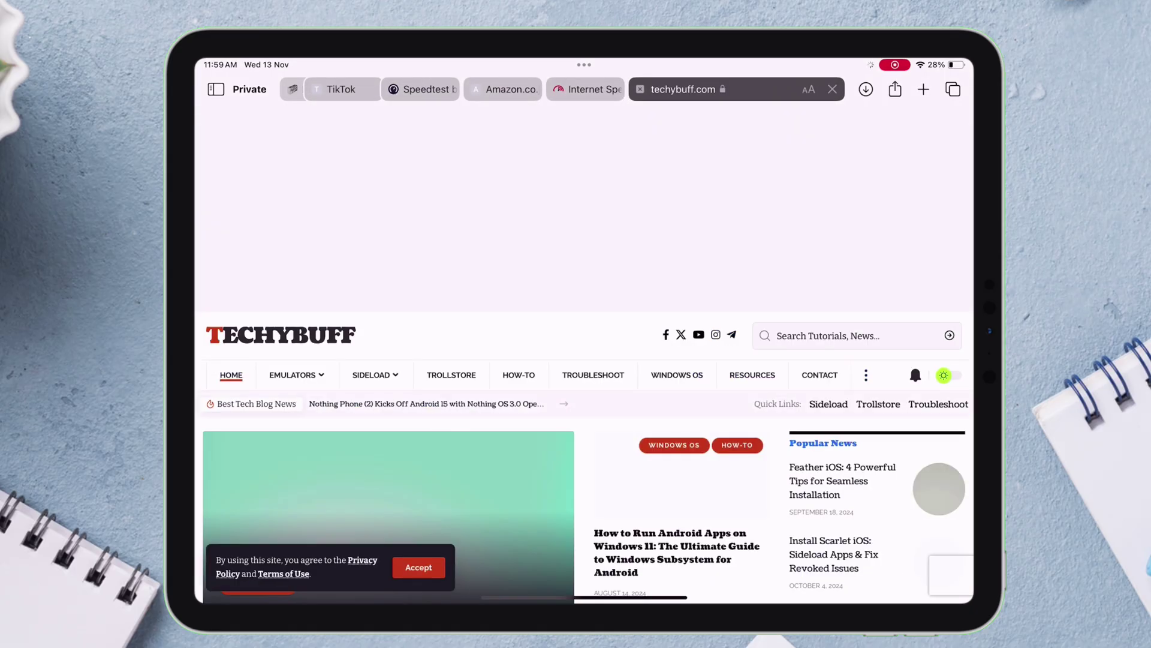
scroll(576, 405, "down", 3)
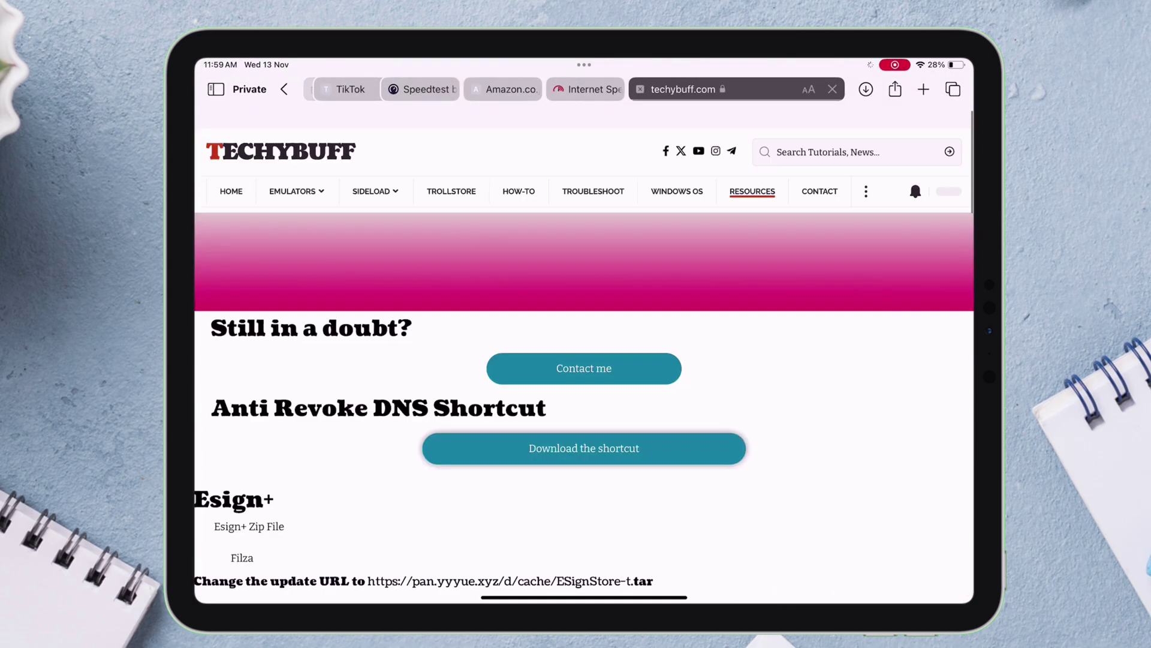
scroll(576, 360, "down", 15)
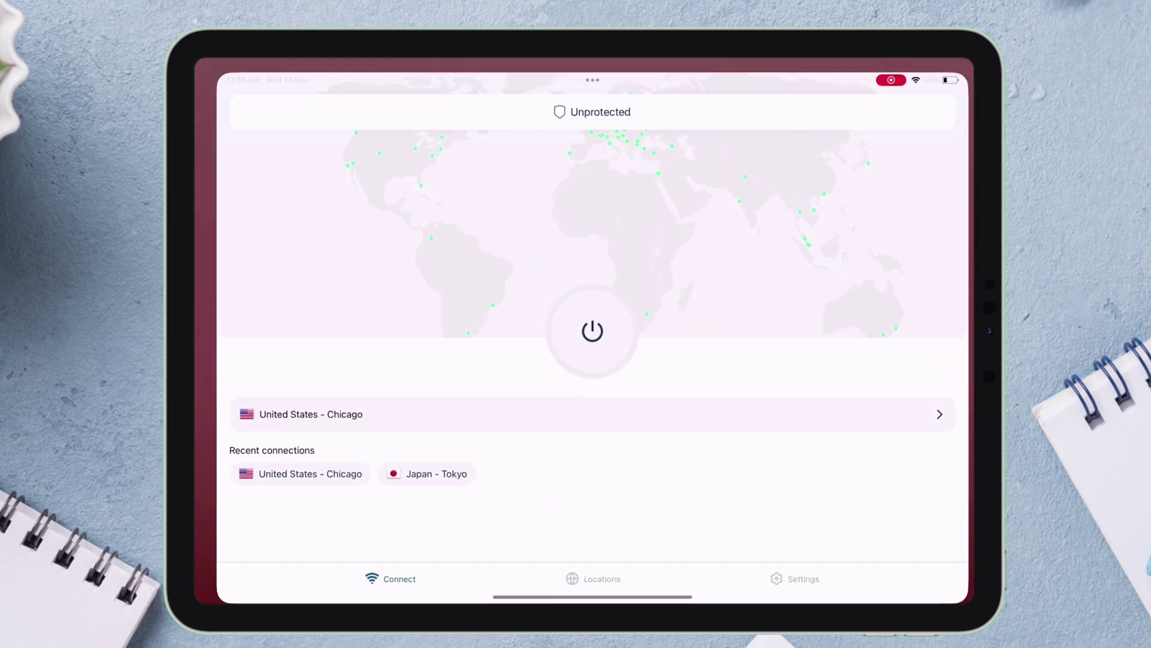
Step: Set the DNS to AdGuard DNS under Connection control, then connect to United States - Las Vegas
left_click(795, 578)
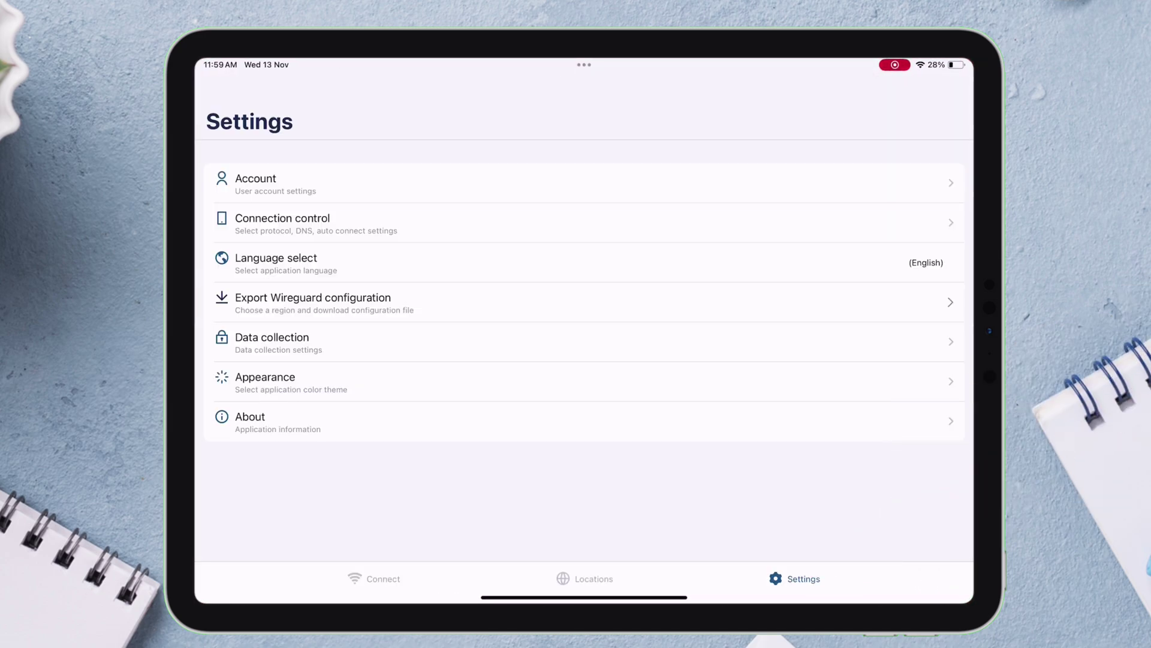
left_click(305, 223)
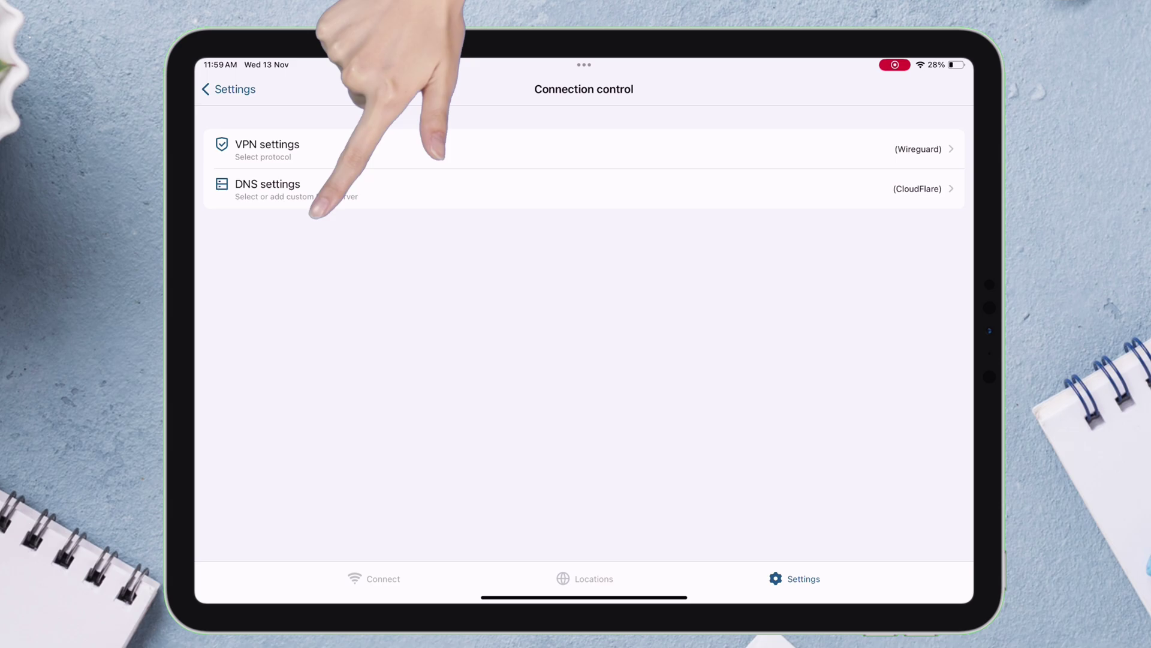
left_click(322, 185)
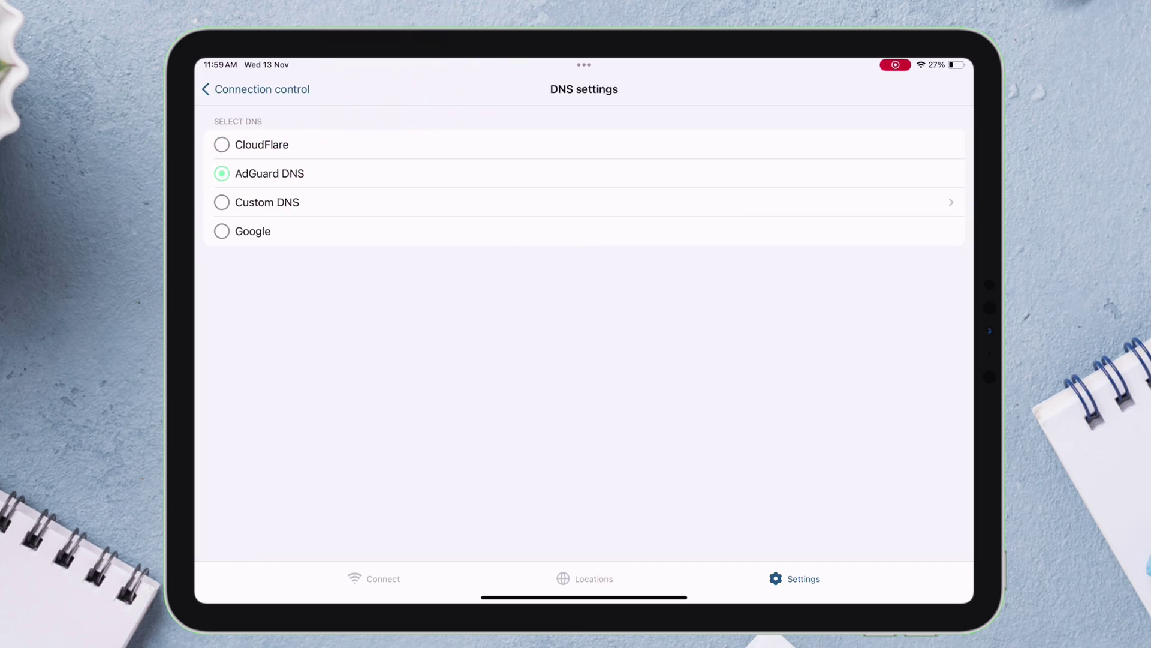
left_click(257, 89)
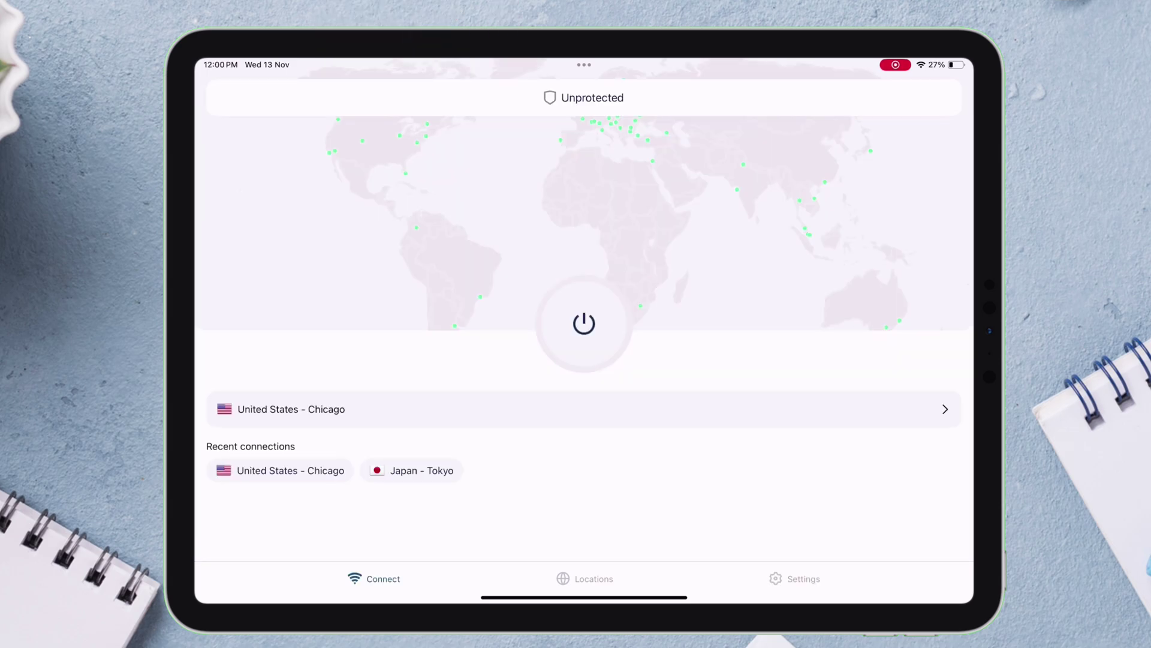
left_click(584, 323)
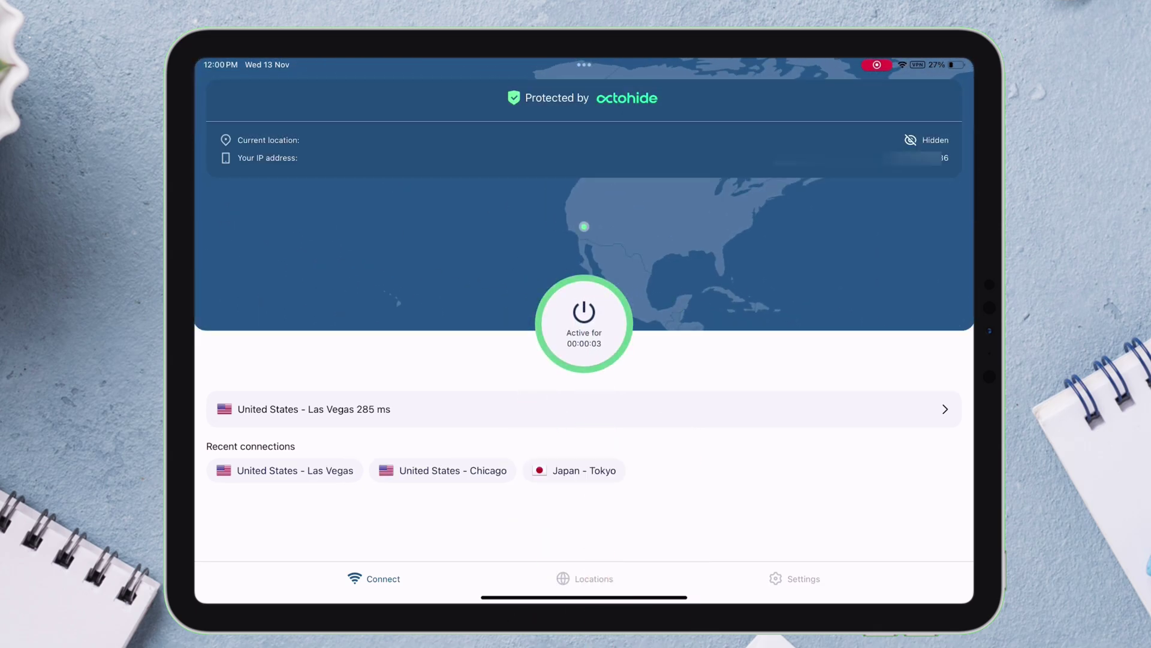
Step: Leave Octohide and browse techybuff.com in Safari while the VPN stays connected
key("super+h")
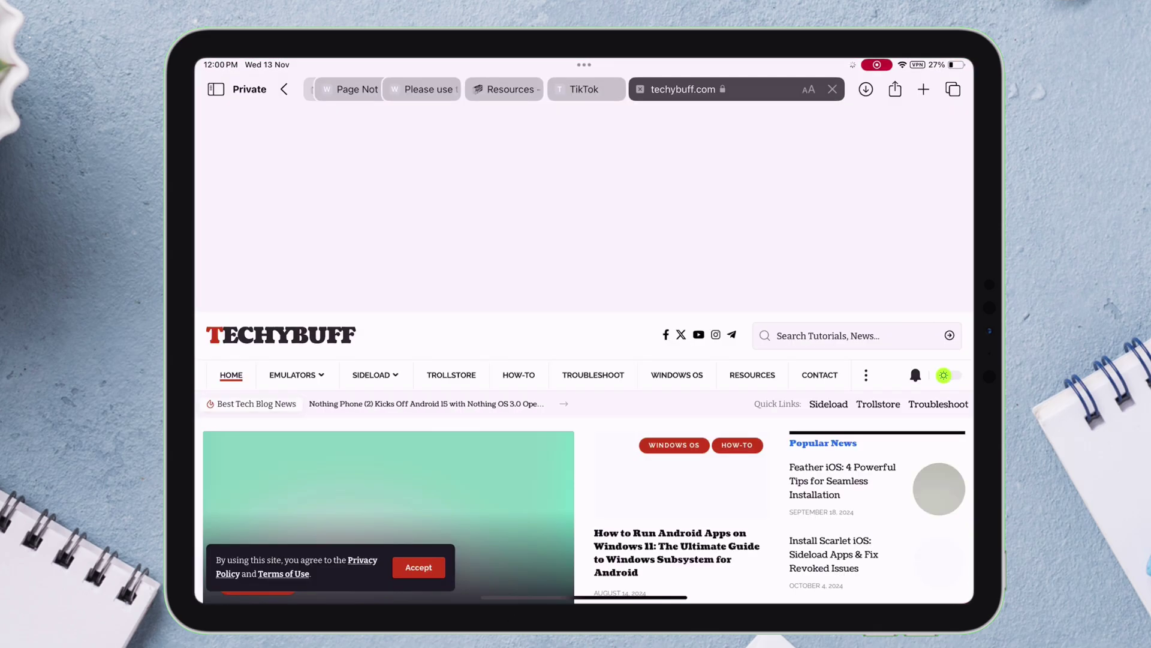
scroll(575, 405, "down", 10)
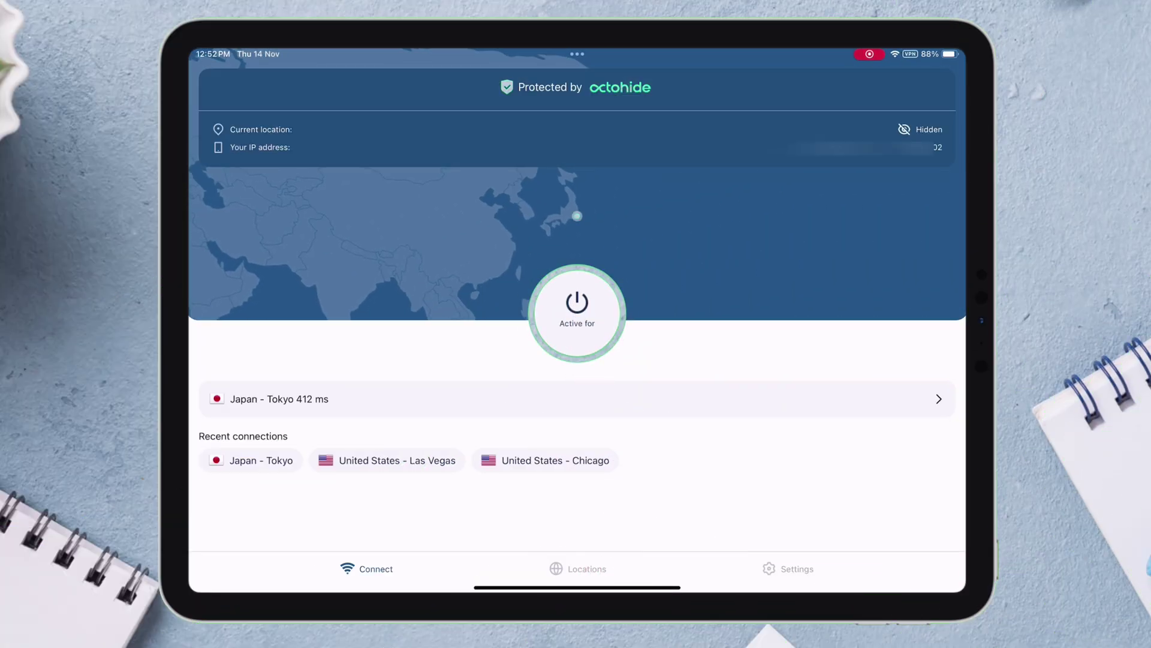
Step: Launch Safari from the home screen and go to Amazon.co.jp Prime Video
key("super+h")
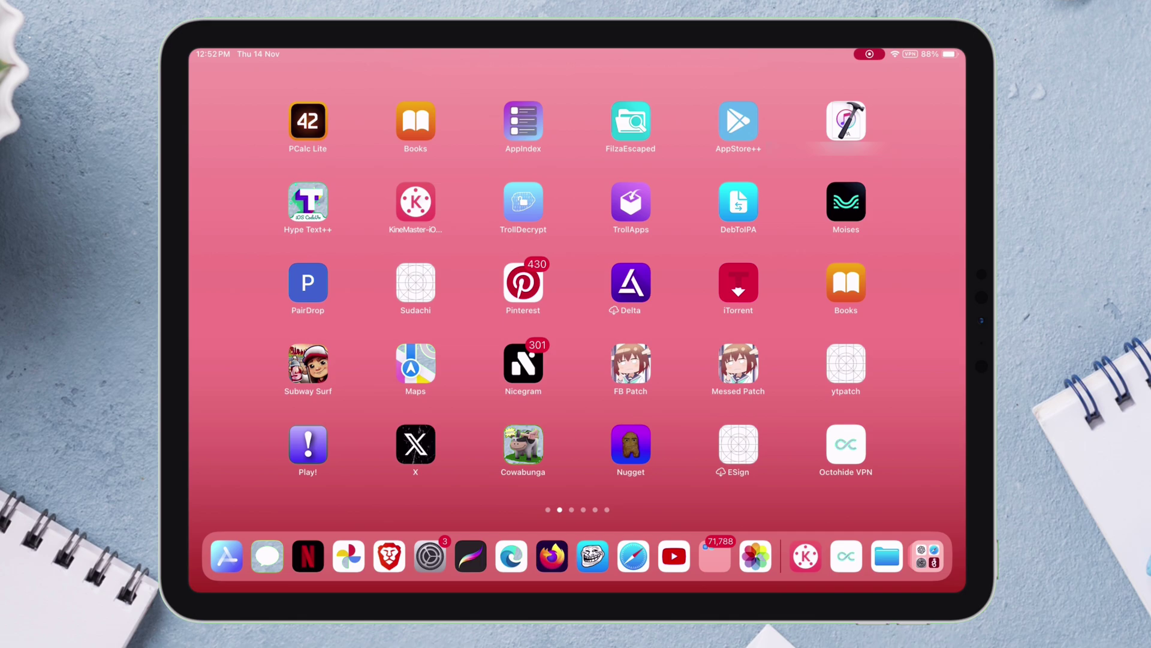
left_click(633, 557)
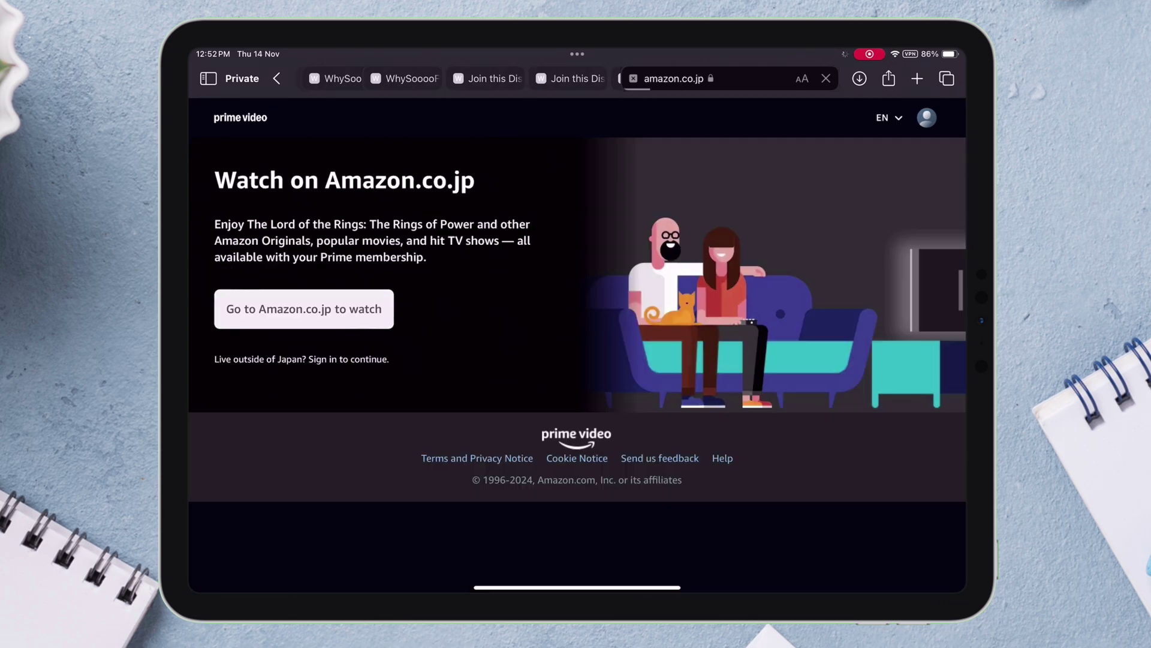
left_click(304, 308)
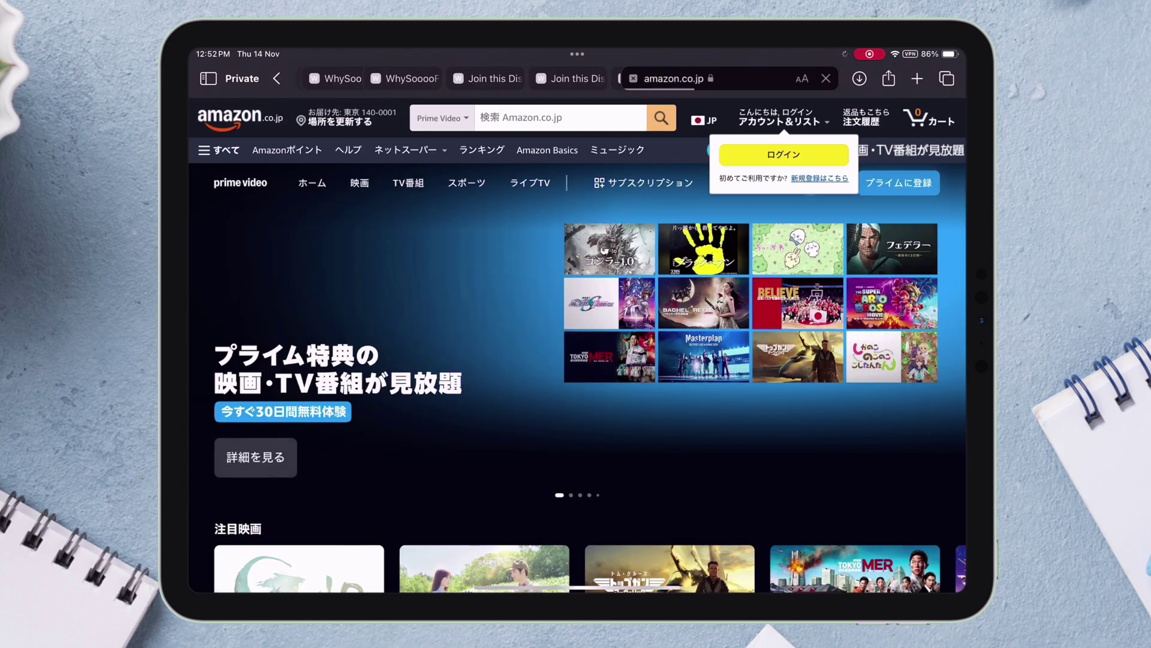
scroll(576, 360, "down", 5)
scroll(576, 360, "down", 5)
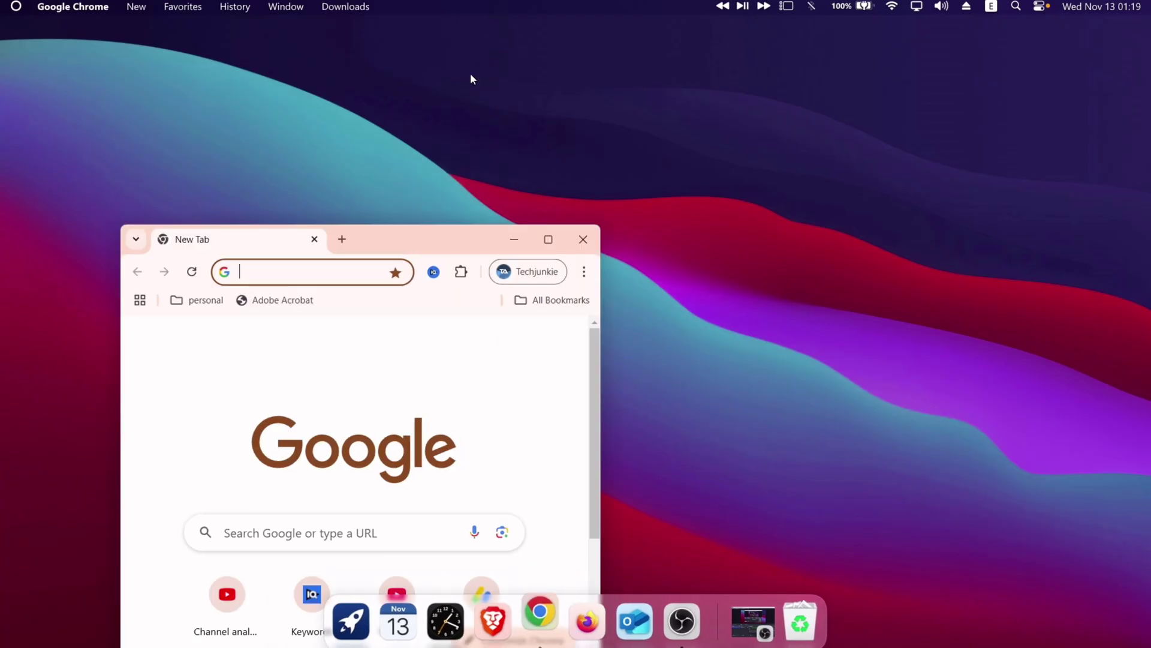
Step: Download wireguard-installer.exe from wireguard.com in Chrome and show it in its folder
double_click(527, 231)
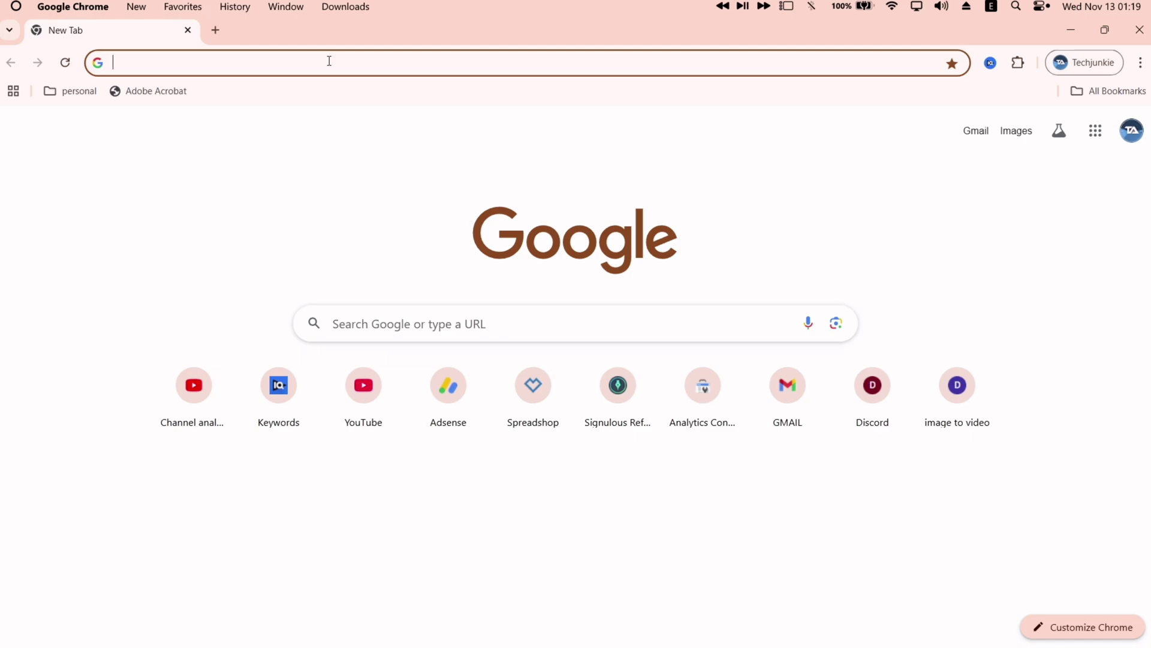
type("wiregua")
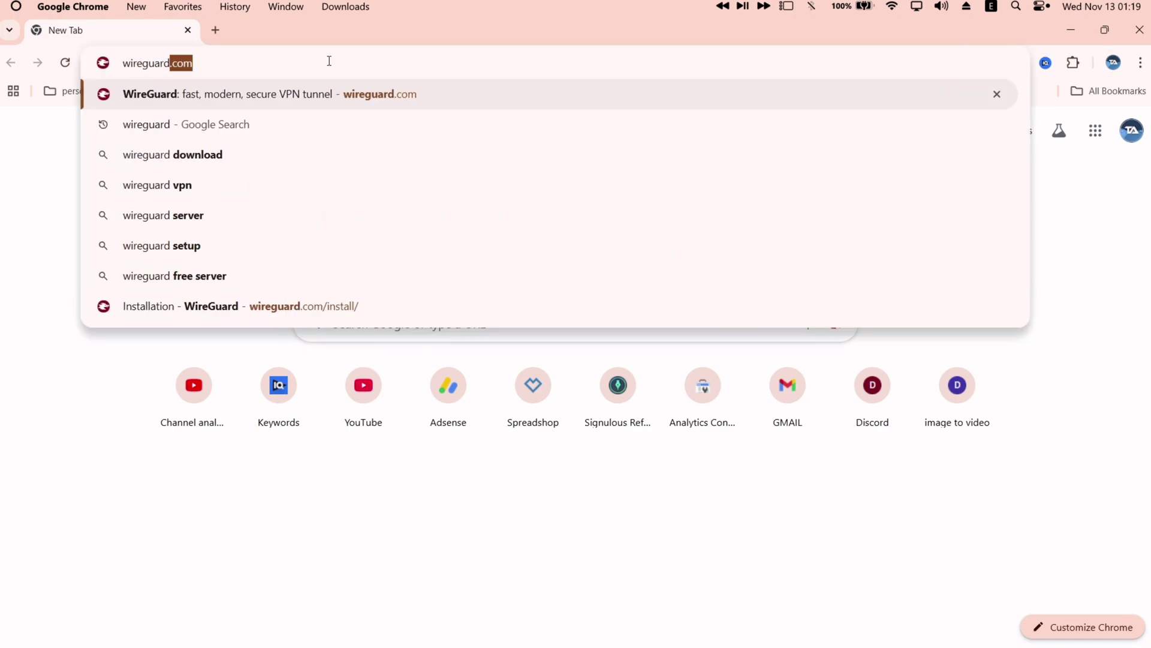
type("rd")
key("Return")
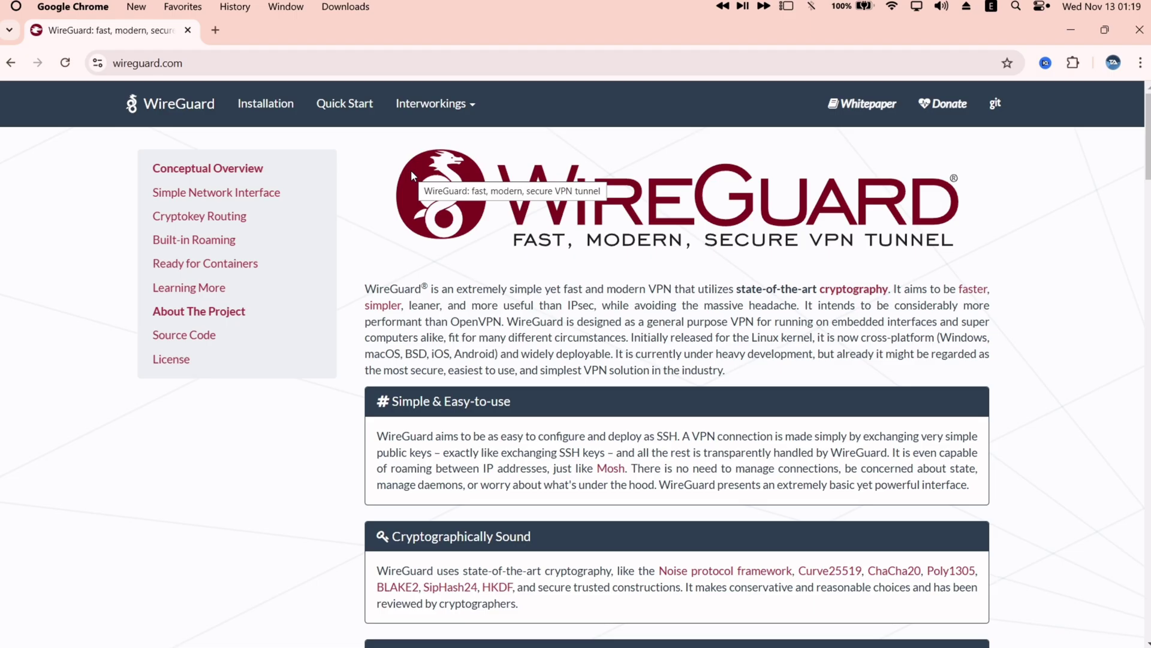
left_click(265, 103)
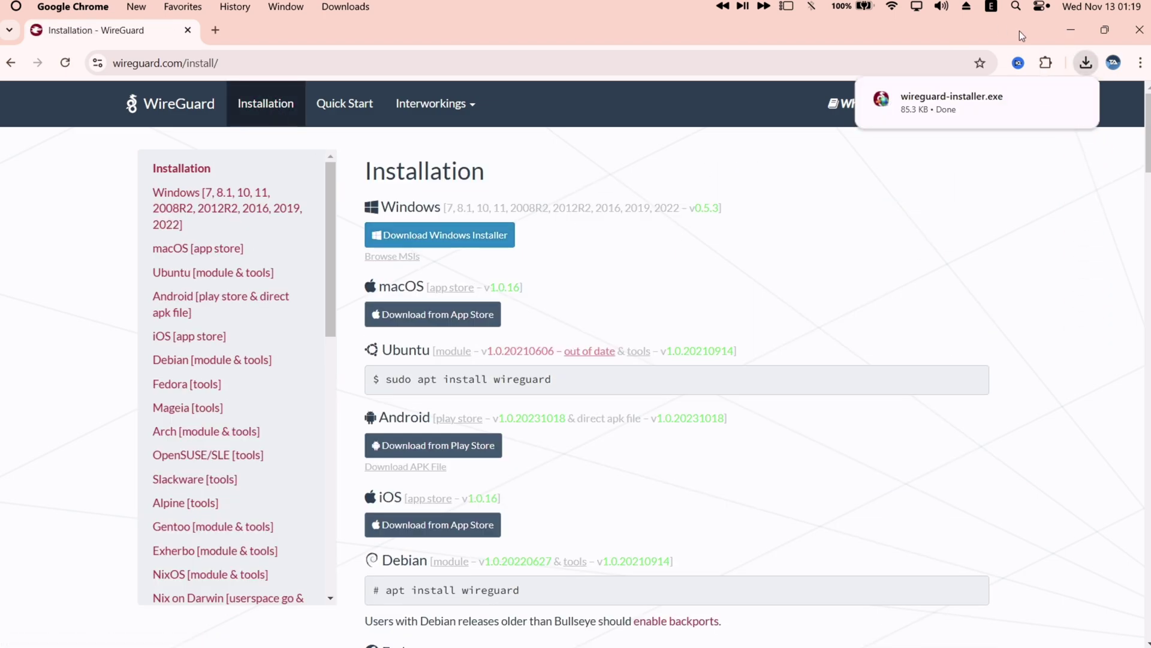
left_click(1046, 97)
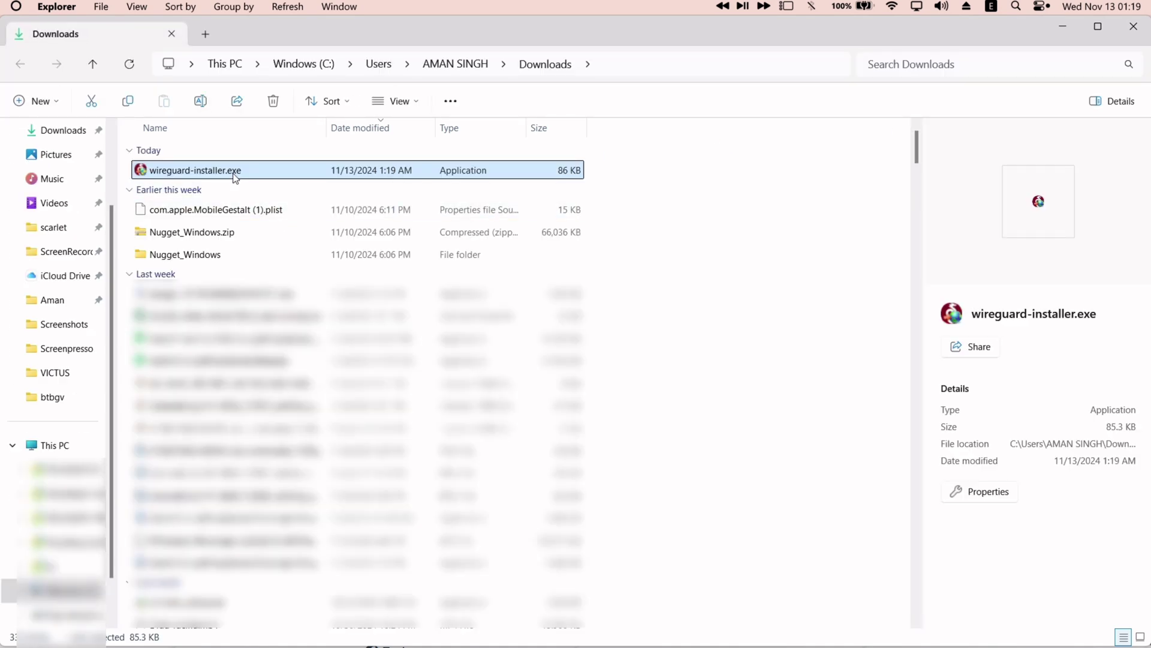
Step: Run wireguard-installer.exe from Downloads, which opens WireGuard with no tunnels
double_click(235, 177)
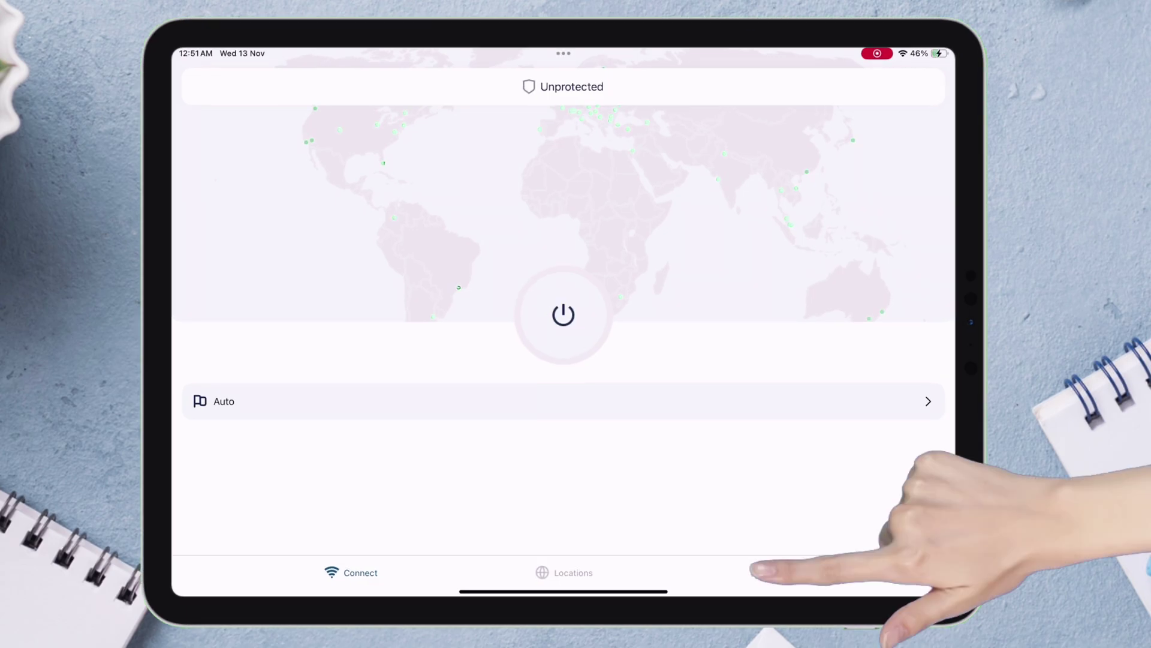
Step: Export the Japan - Tokyo WireGuard configuration from Octohide settings and share it via Mail
left_click(776, 572)
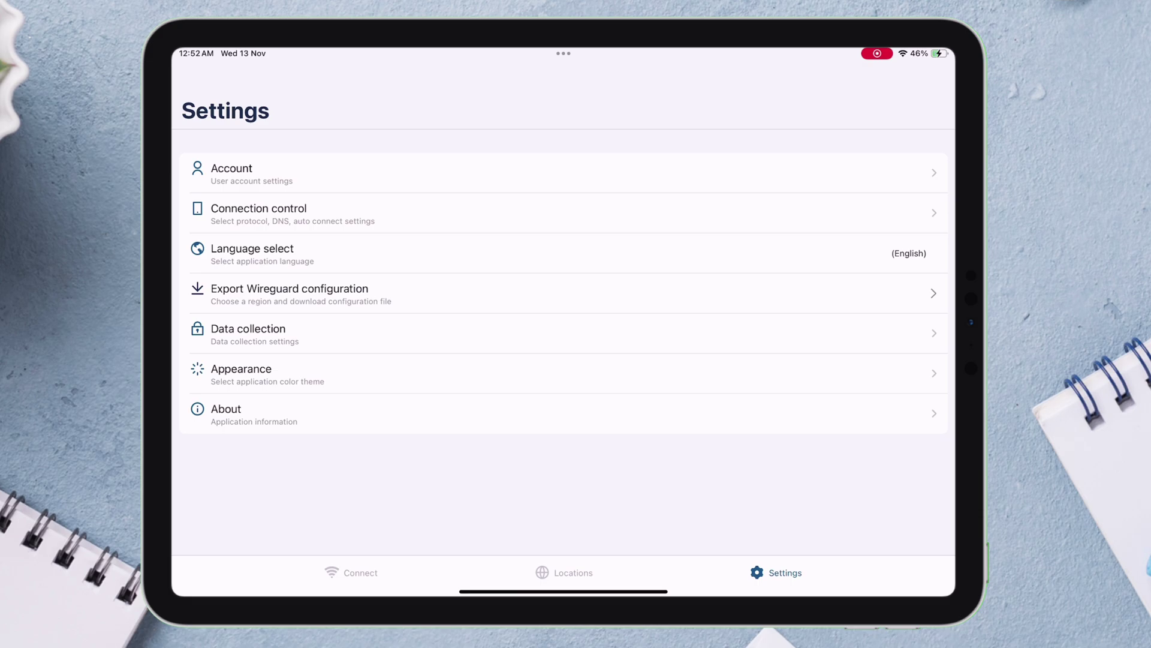
left_click(288, 293)
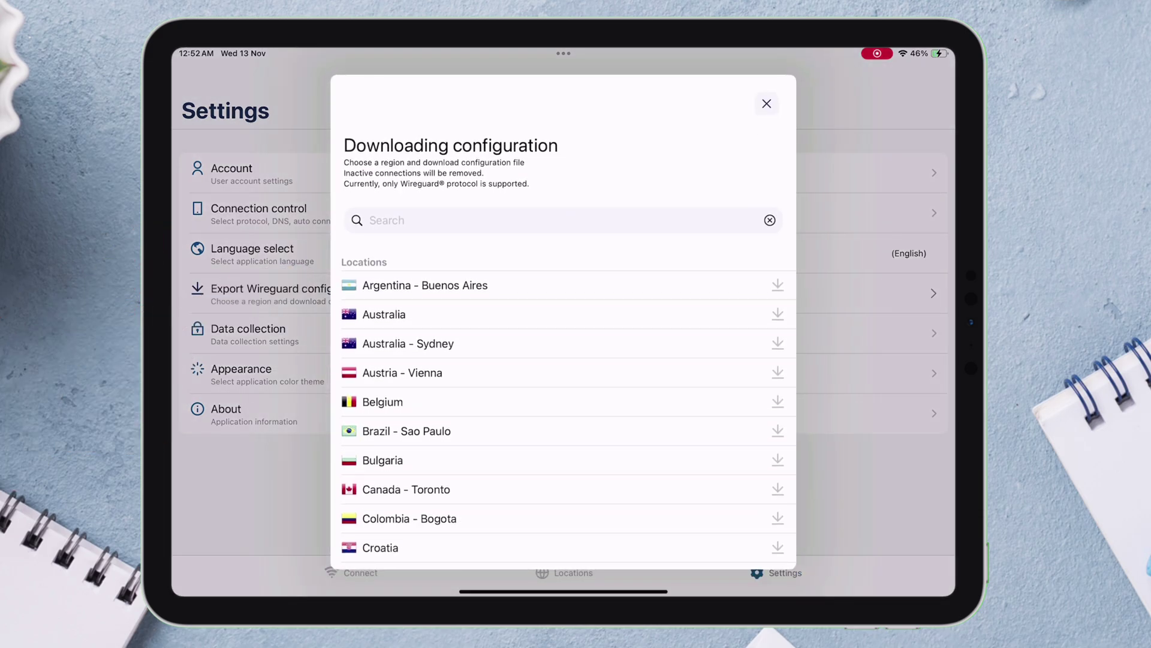
scroll(564, 414, "down", 10)
scroll(563, 414, "down", 10)
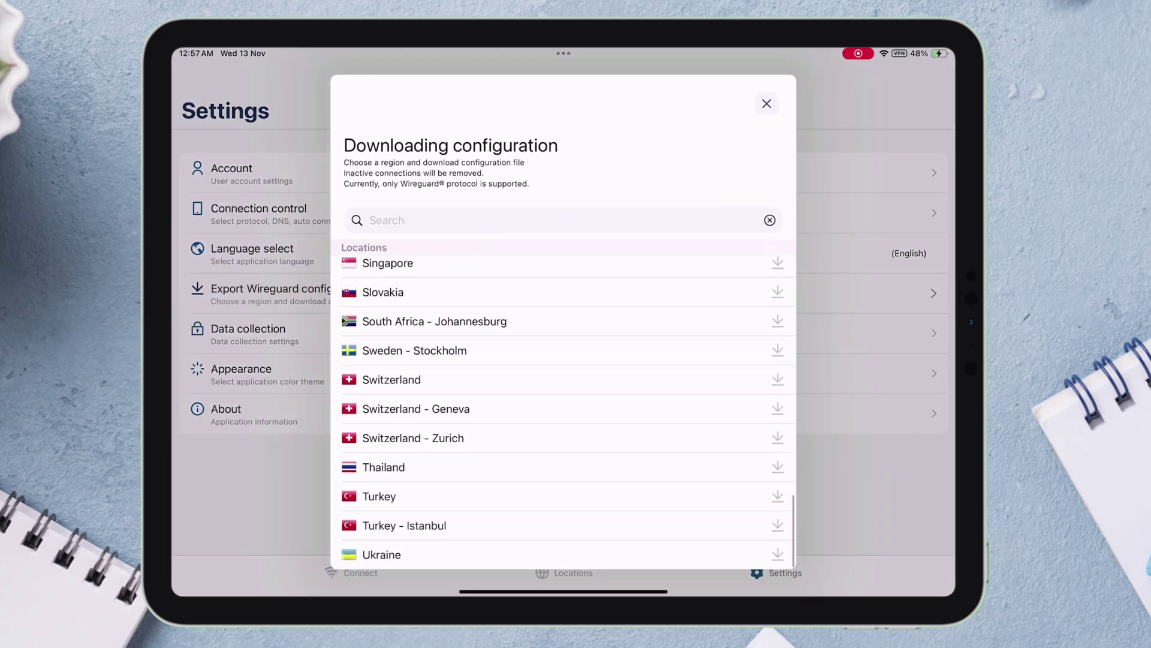
scroll(564, 414, "up", 8)
scroll(563, 414, "up", 5)
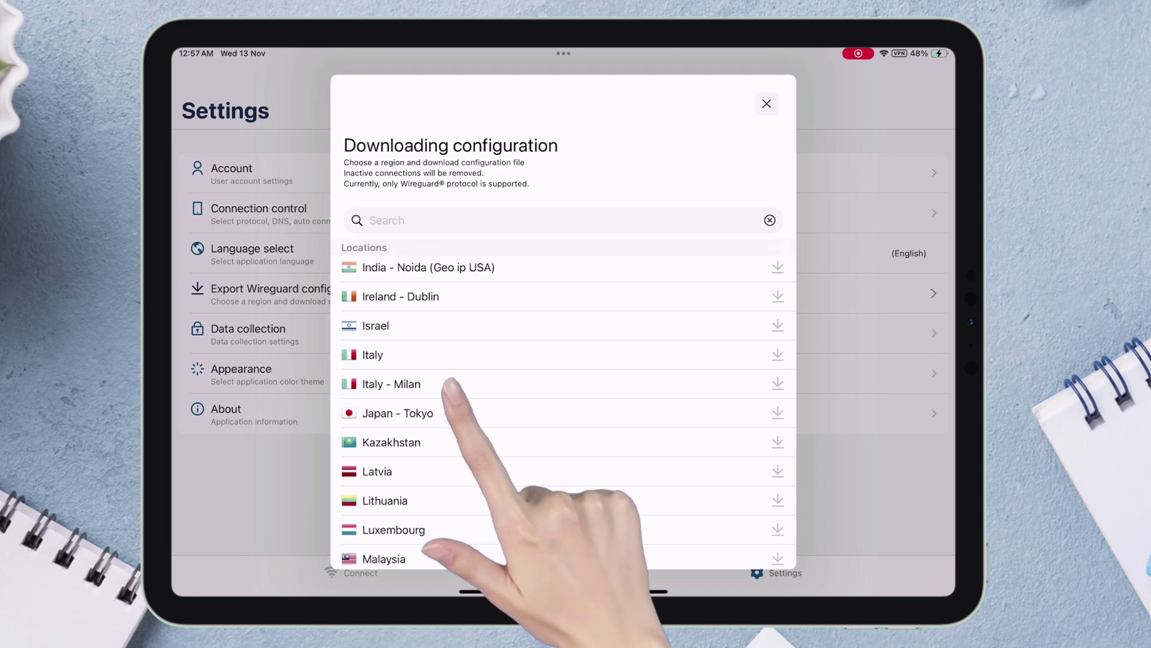
left_click(398, 413)
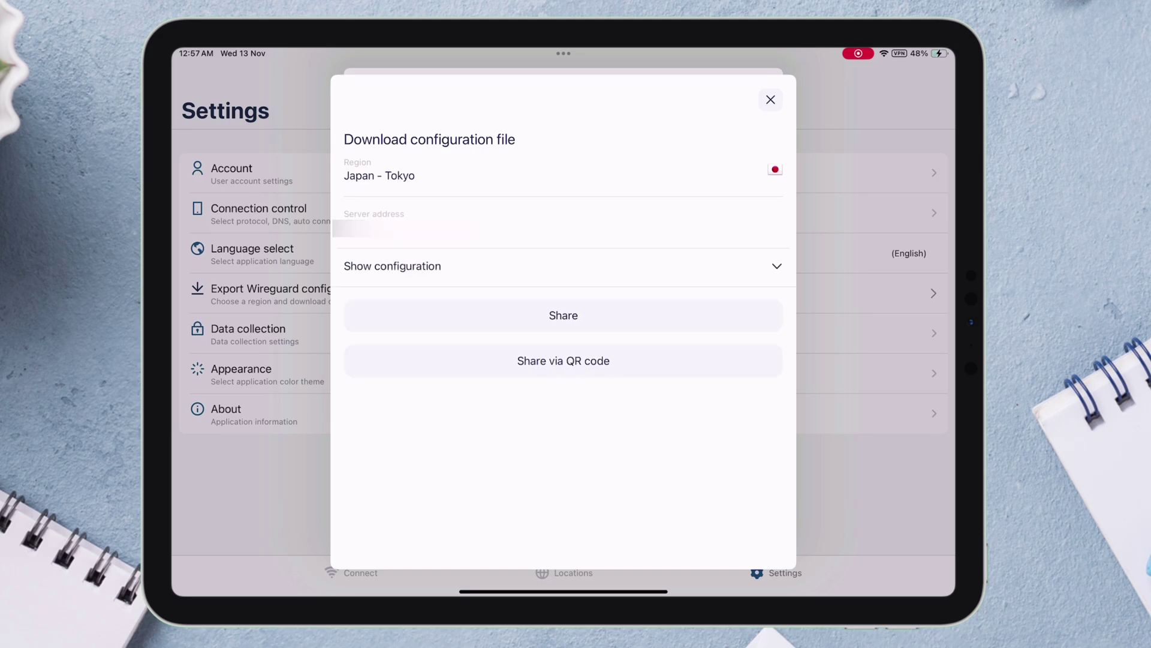
left_click(563, 315)
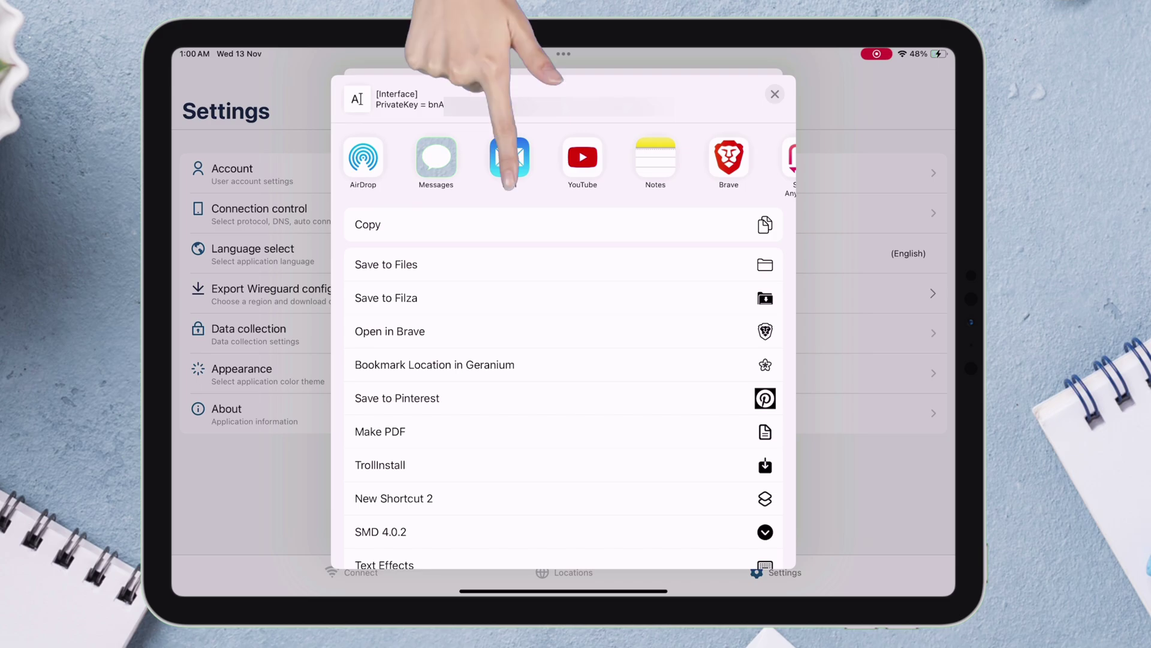
left_click(509, 161)
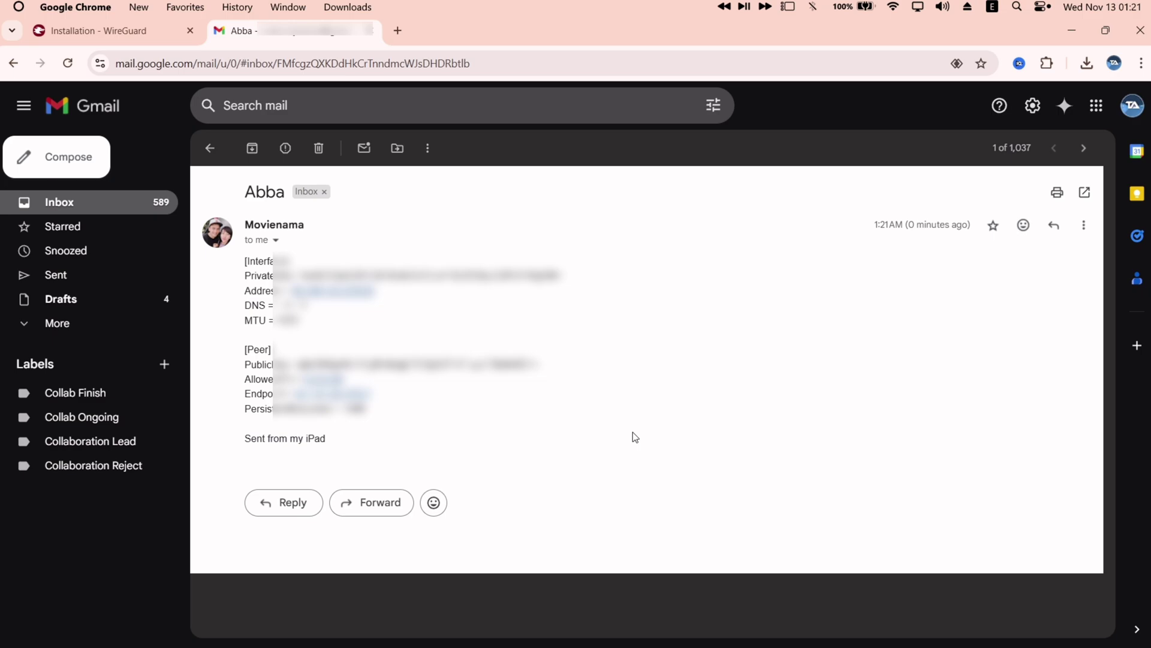
Step: Select the WireGuard config text from [Interface] to [Peer] in the Gmail message
left_click_drag(374, 415, 245, 268)
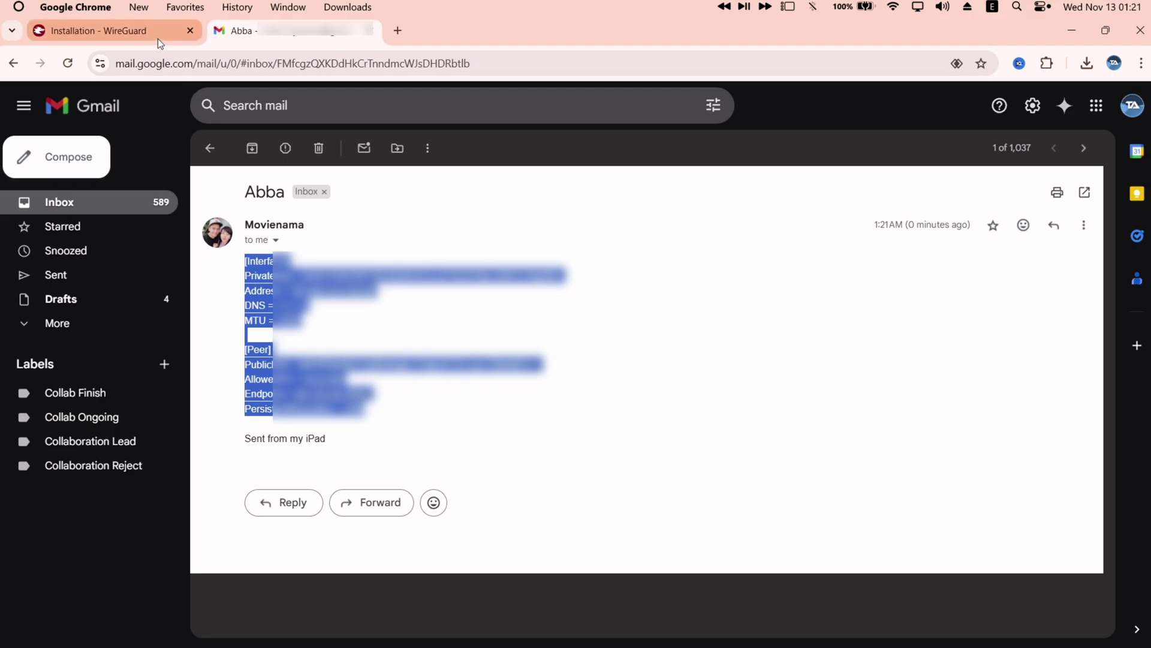
Step: Add an empty WireGuard tunnel named japan, replacing its configuration with the pasted Japan config
left_click(1071, 29)
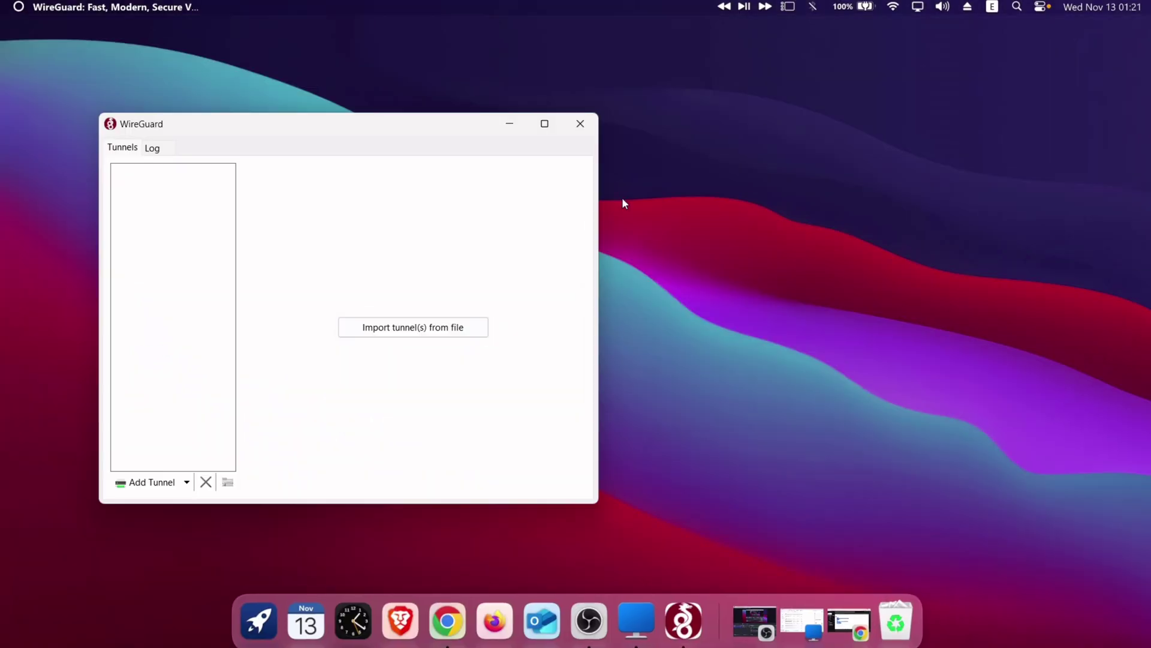
left_click(544, 124)
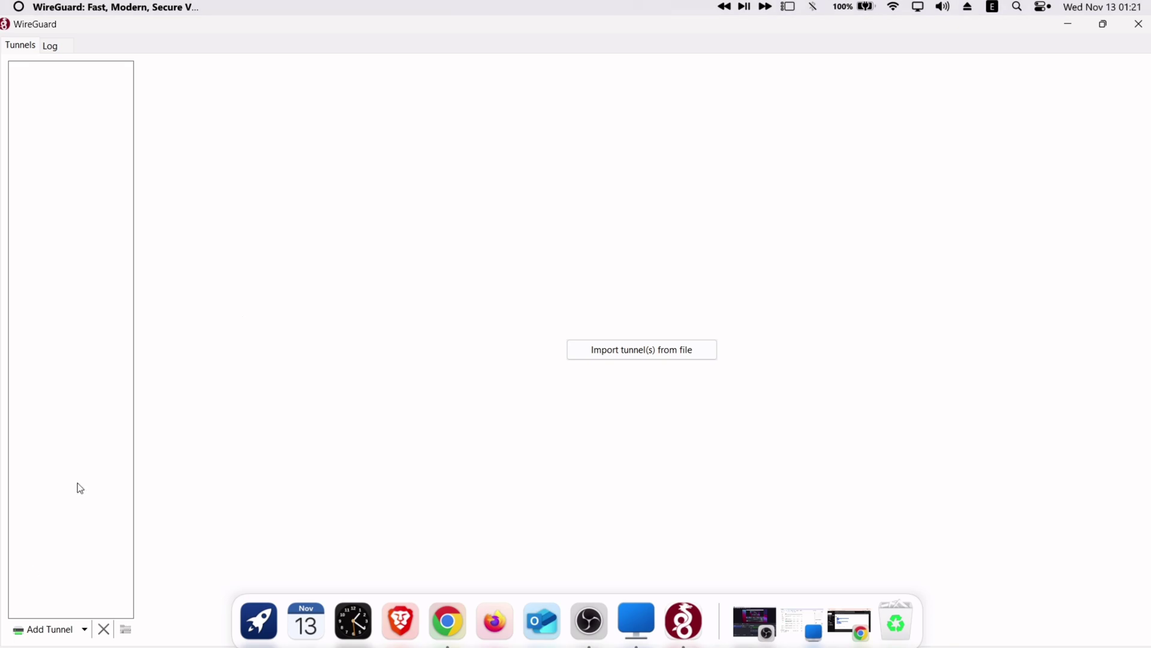
left_click(85, 629)
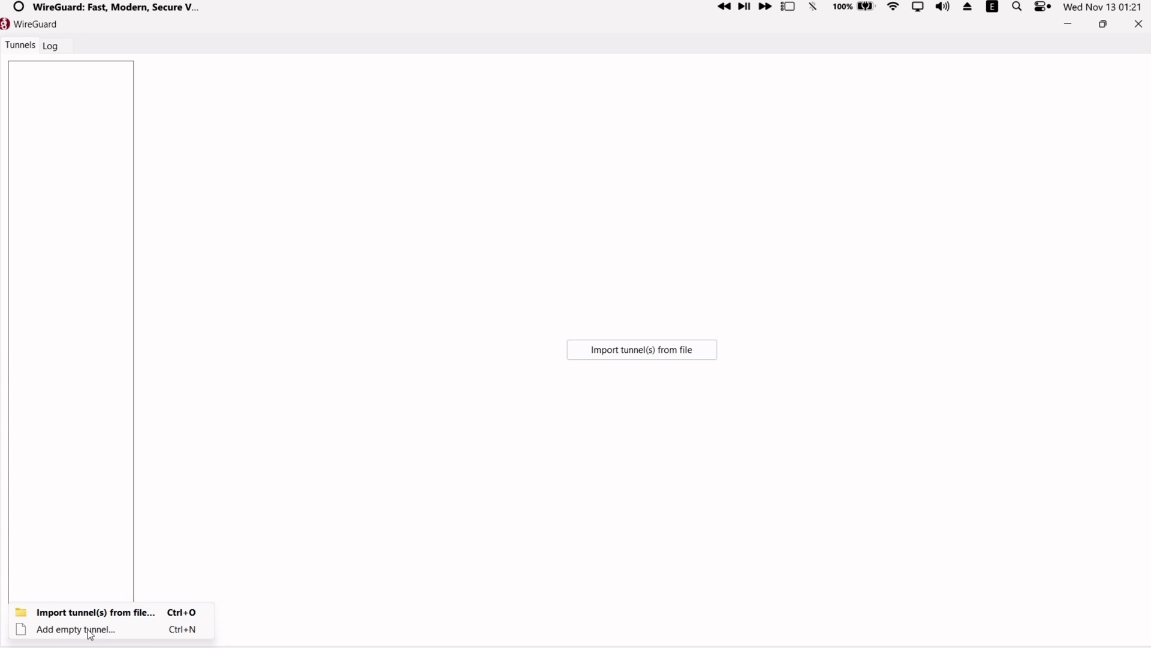
left_click(89, 632)
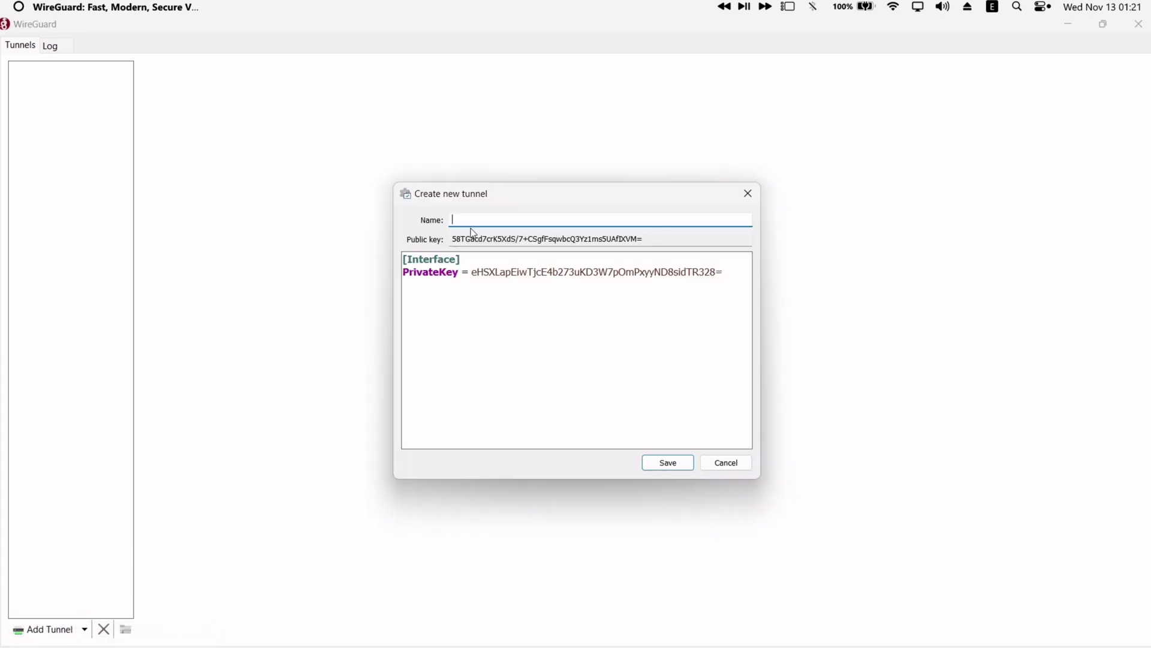
type("japan")
key("ctrl+a")
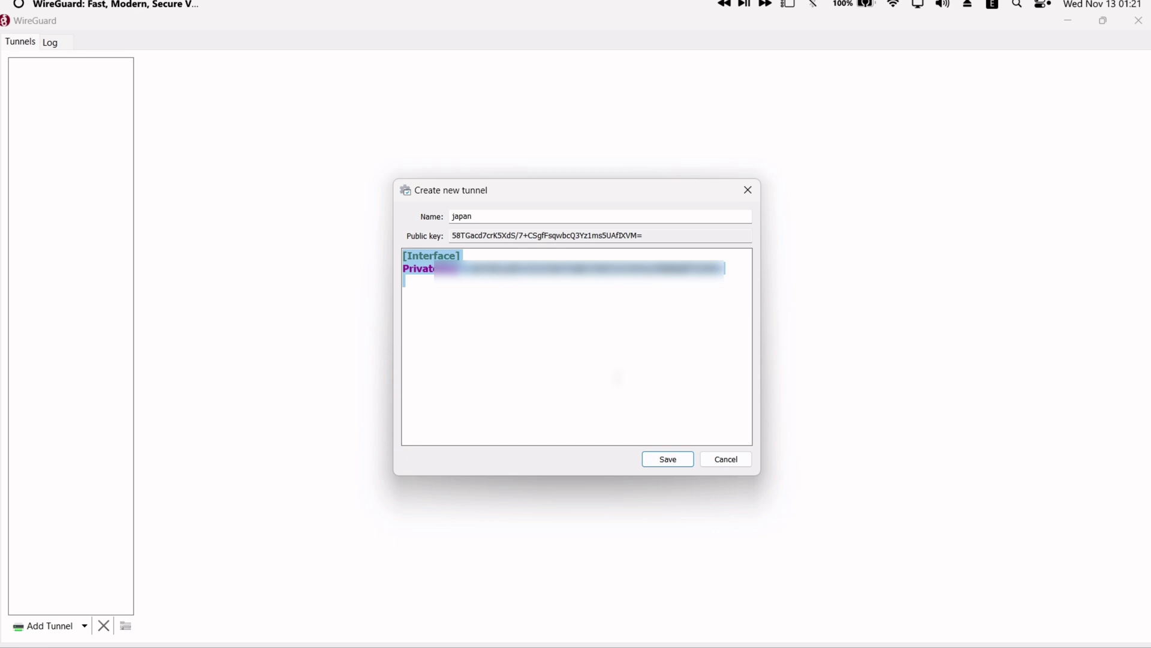
key("ctrl+v")
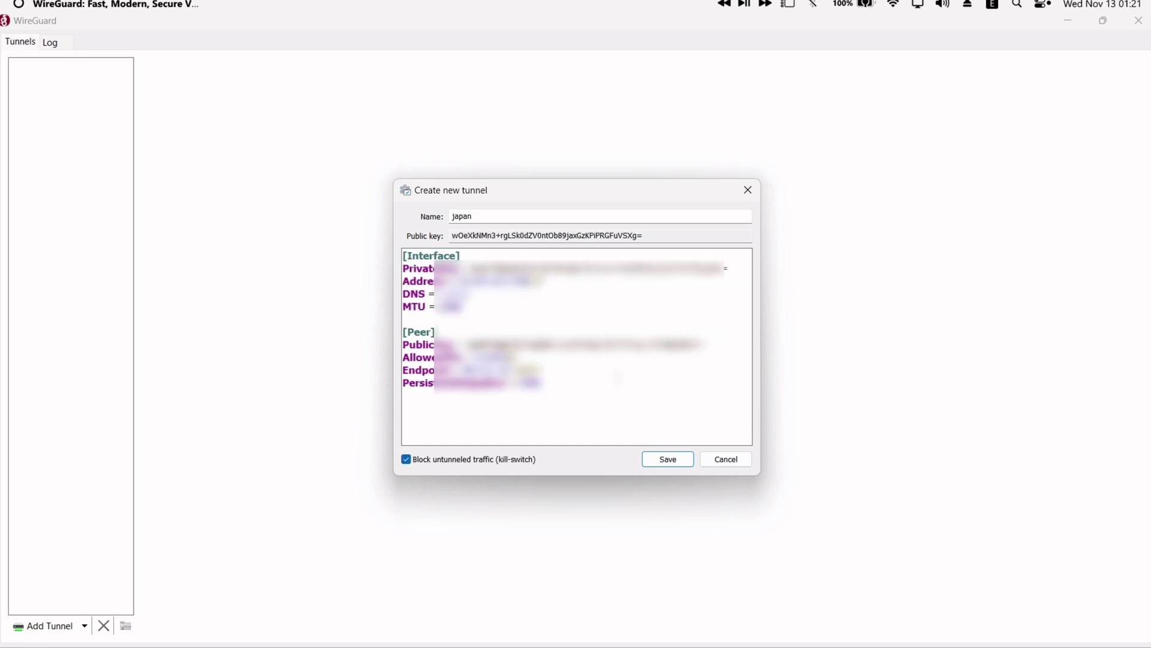
Step: Save the new japan tunnel and activate it
left_click(667, 460)
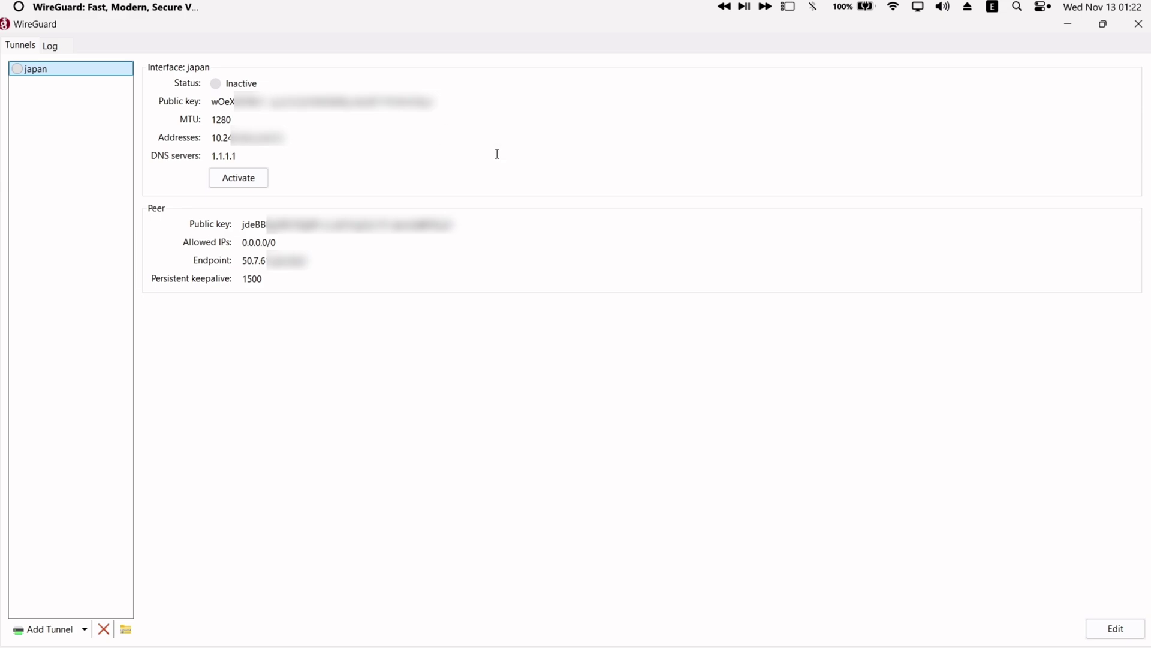
left_click(237, 180)
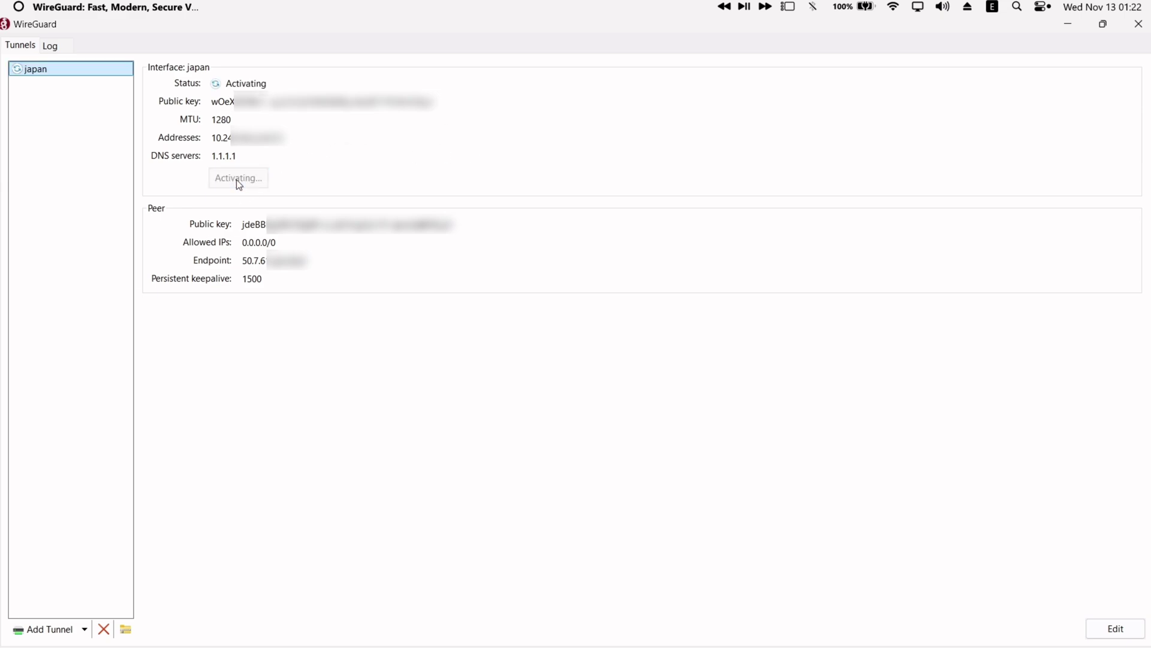